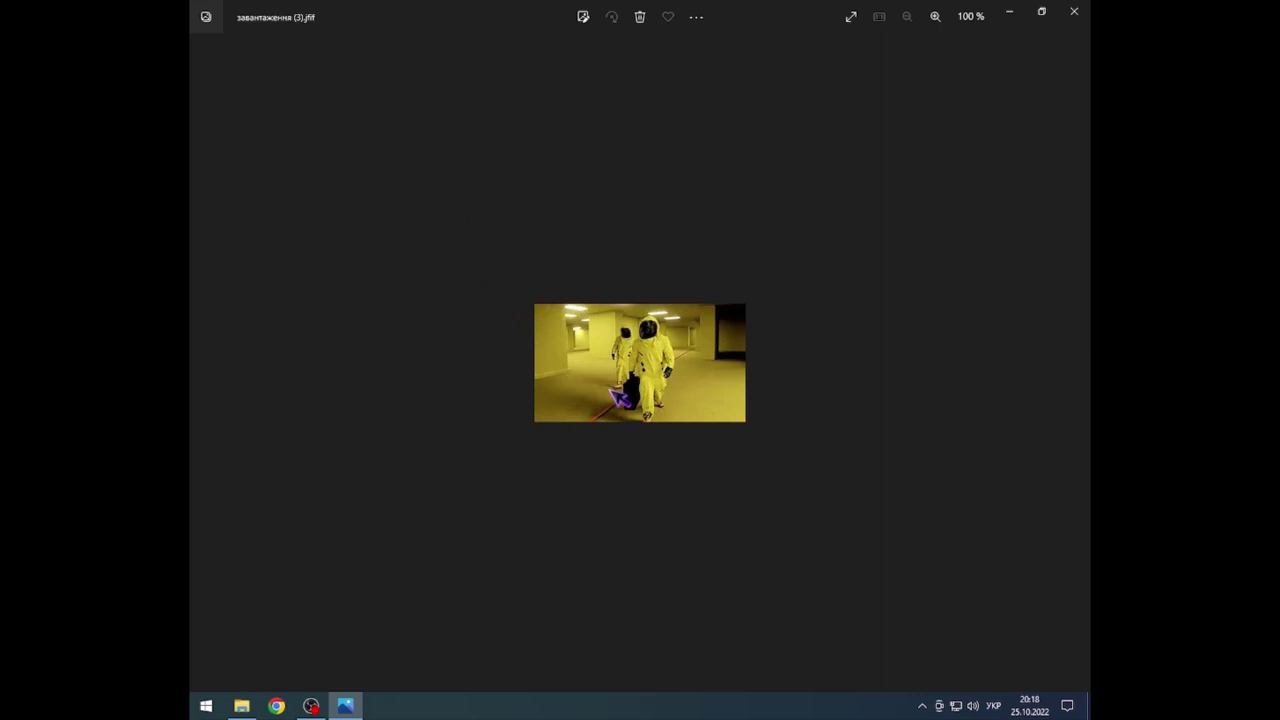
Step: Close the open image and open the "The Backrooms Settings" text file
{"action": "left_click", "coordinate": [1074, 11]}
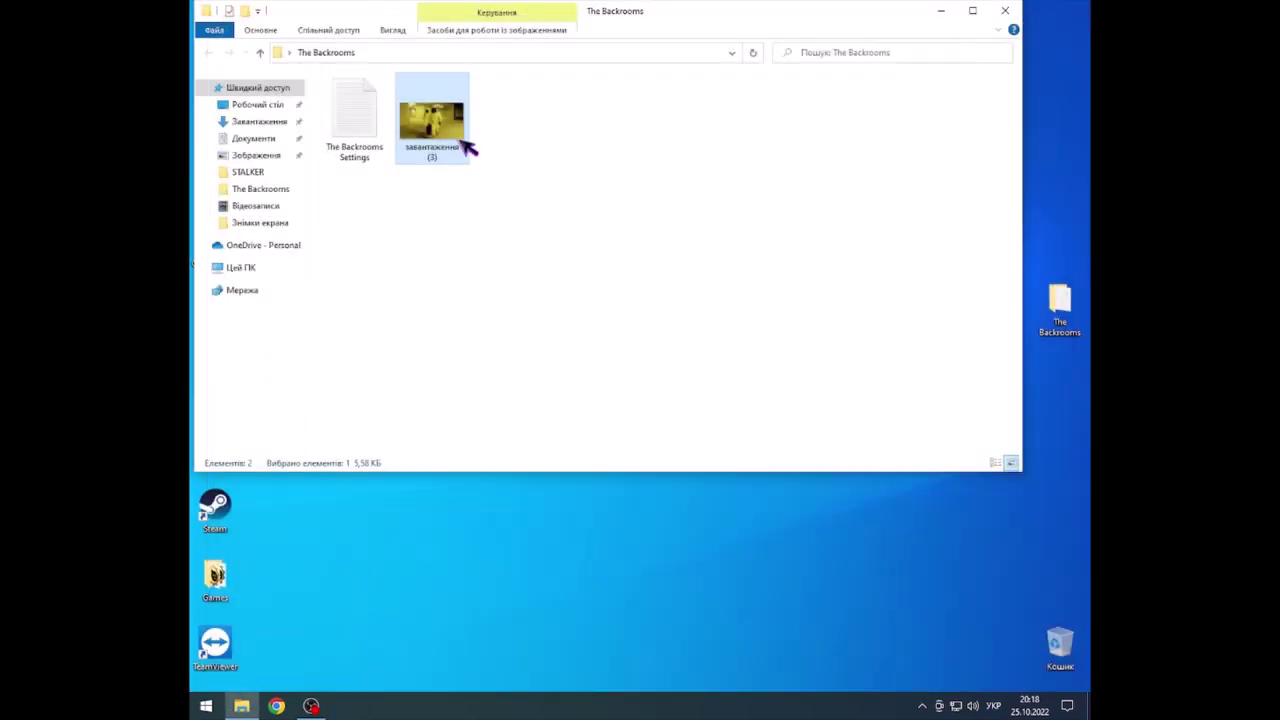
{"action": "double_click", "coordinate": [386, 144]}
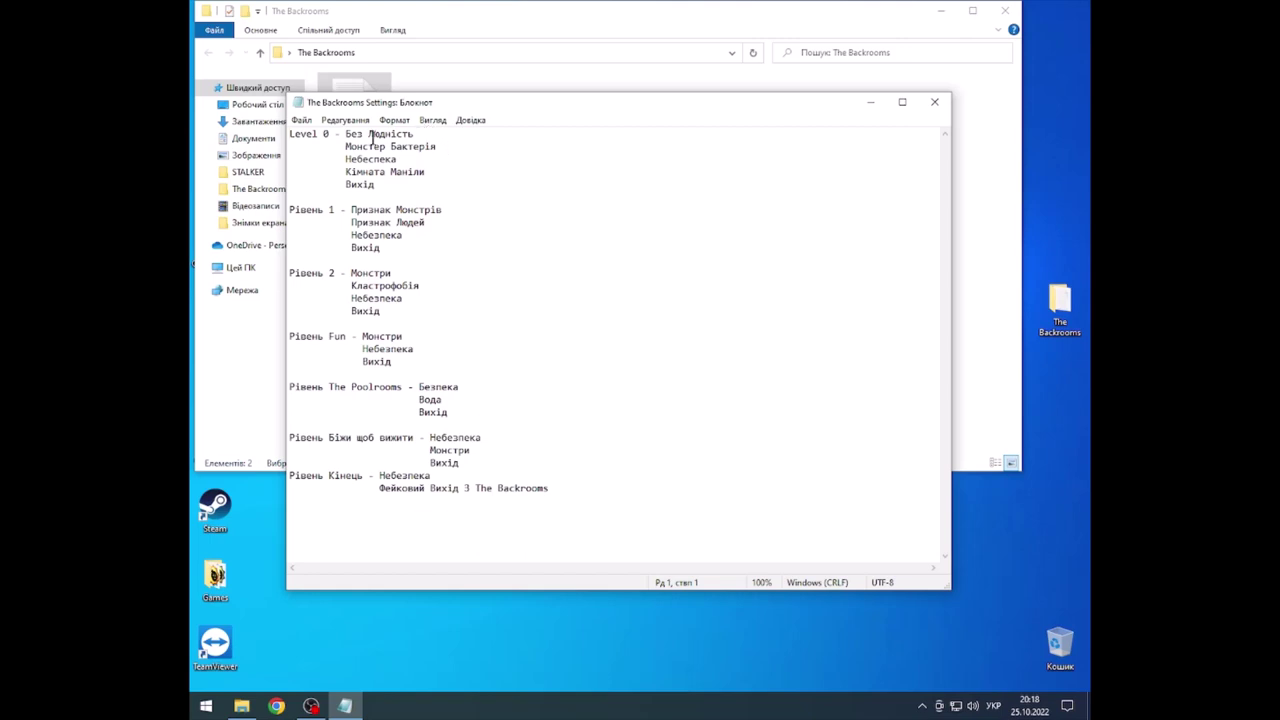
Step: Change the first entry of Level 0 to "Признак Людей"
{"action": "left_click", "coordinate": [442, 131]}
{"action": "left_click", "coordinate": [368, 133]}
{"action": "key", "text": "BackSpace"}
{"action": "key", "text": "BackSpace"}
{"action": "key", "text": "BackSpace"}
{"action": "key", "text": "BackSpace"}
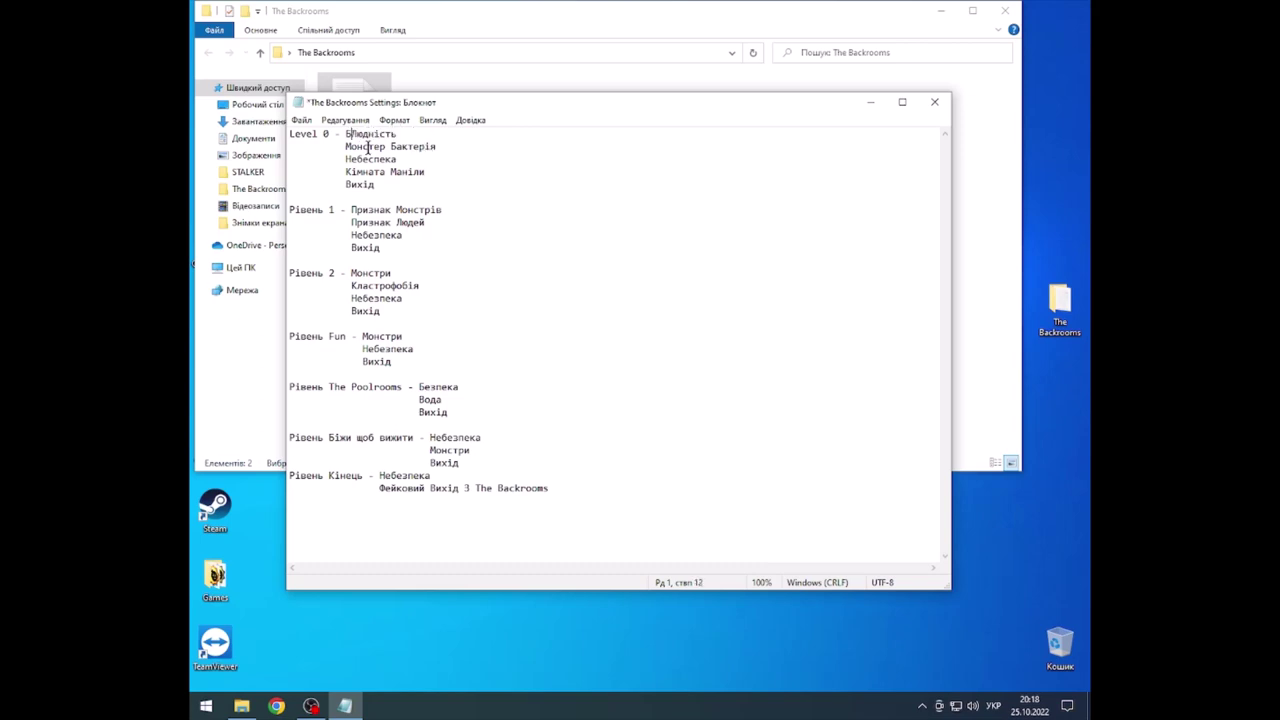
{"action": "type", "text": "Признак"}
{"action": "left_click", "coordinate": [444, 135]}
{"action": "key", "text": "BackSpace"}
{"action": "type", "text": "е"}
Step: Delete the "Монстер Бактерія" and "Небеспека" lines under Level 0, leaving no blank lines between the remaining entries
{"action": "left_click", "coordinate": [447, 146]}
{"action": "key", "text": "BackSpace"}
{"action": "key", "text": "BackSpace"}
{"action": "key", "text": "BackSpace"}
{"action": "key", "text": "BackSpace"}
{"action": "key", "text": "BackSpace"}
{"action": "key", "text": "BackSpace"}
{"action": "key", "text": "BackSpace"}
{"action": "key", "text": "BackSpace"}
{"action": "key", "text": "BackSpace"}
{"action": "key", "text": "BackSpace"}
{"action": "key", "text": "BackSpace"}
{"action": "key", "text": "BackSpace"}
{"action": "key", "text": "BackSpace"}
{"action": "key", "text": "BackSpace"}
{"action": "key", "text": "BackSpace"}
{"action": "key", "text": "BackSpace"}
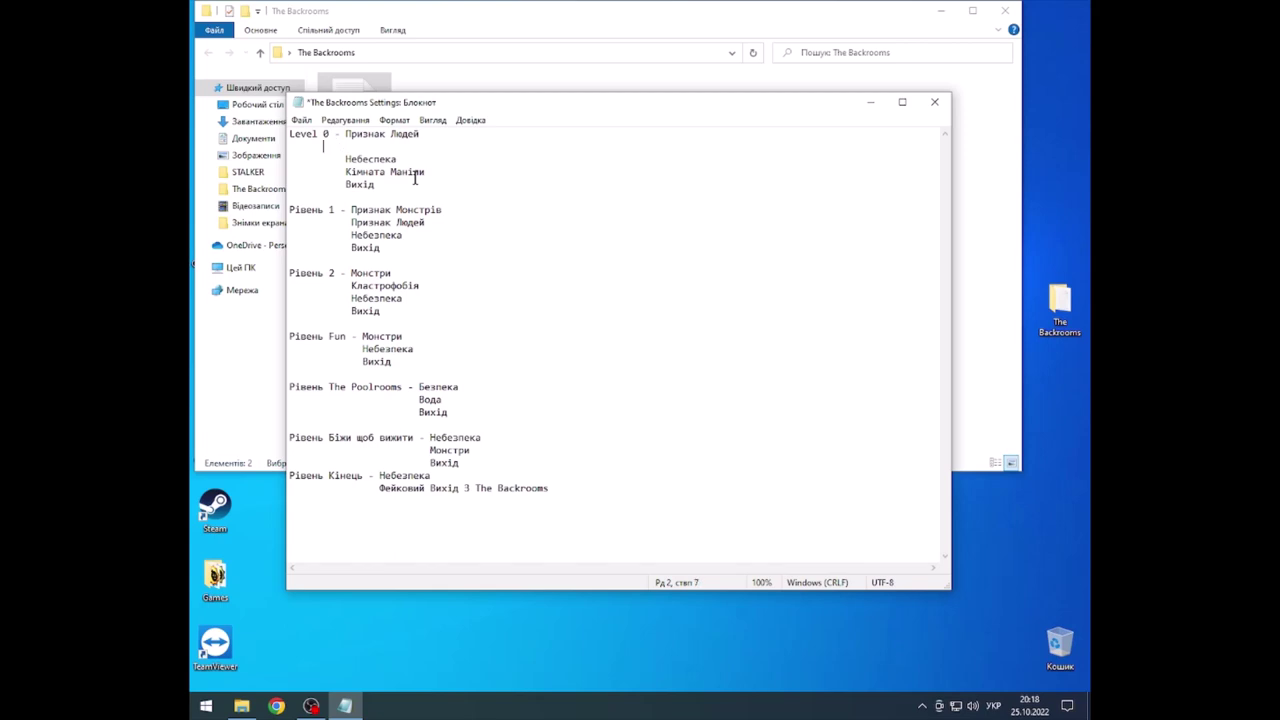
{"action": "key", "text": "BackSpace"}
{"action": "key", "text": "BackSpace"}
{"action": "key", "text": "BackSpace"}
{"action": "key", "text": "BackSpace"}
{"action": "key", "text": "BackSpace"}
{"action": "key", "text": "BackSpace"}
{"action": "key", "text": "BackSpace"}
{"action": "key", "text": "BackSpace"}
{"action": "key", "text": "BackSpace"}
{"action": "key", "text": "BackSpace"}
{"action": "key", "text": "BackSpace"}
{"action": "key", "text": "BackSpace"}
{"action": "key", "text": "BackSpace"}
{"action": "key", "text": "BackSpace"}
{"action": "key", "text": "BackSpace"}
{"action": "key", "text": "BackSpace"}
{"action": "key", "text": "BackSpace"}
{"action": "key", "text": "BackSpace"}
{"action": "key", "text": "BackSpace"}
{"action": "key", "text": "BackSpace"}
{"action": "key", "text": "BackSpace"}
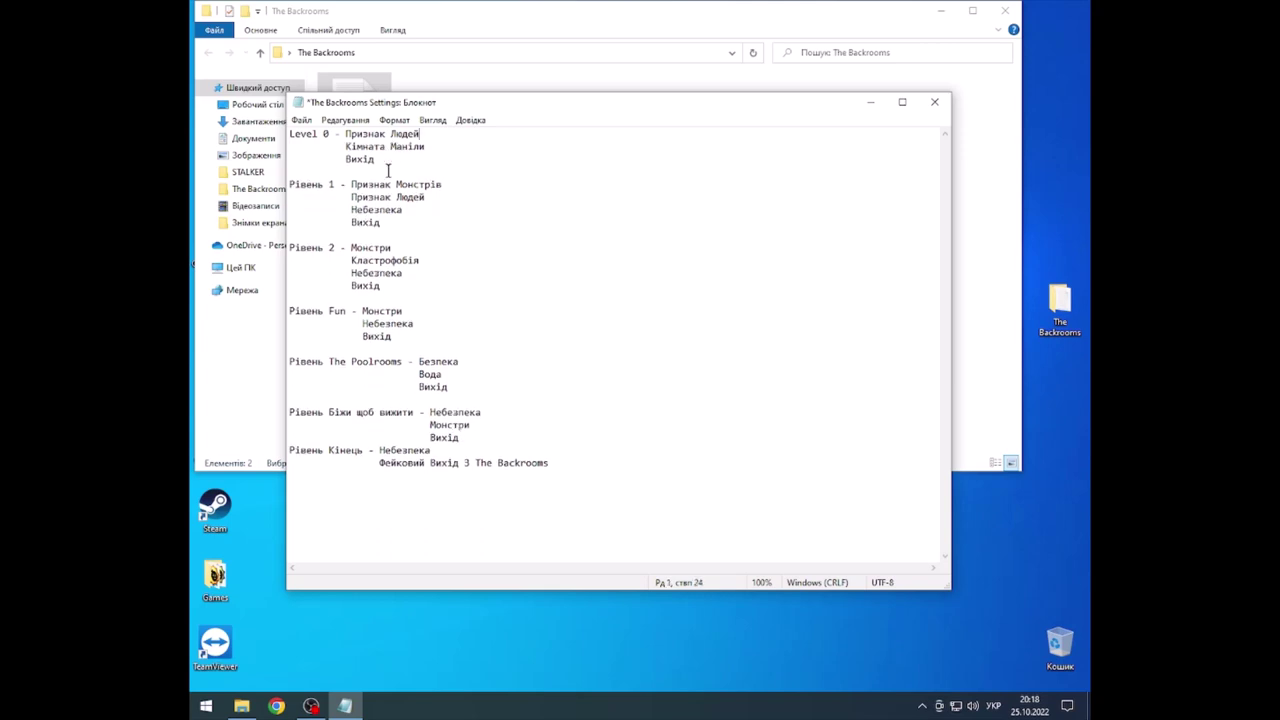
Step: Delete the "Небезпека" entry under Рівень 1
{"action": "key", "text": "BackSpace"}
{"action": "key", "text": "BackSpace"}
{"action": "key", "text": "BackSpace"}
{"action": "key", "text": "BackSpace"}
{"action": "key", "text": "BackSpace"}
{"action": "key", "text": "BackSpace"}
{"action": "key", "text": "BackSpace"}
{"action": "key", "text": "BackSpace"}
Step: Delete the "Признак Монстрів" entry from the Рівень 1 line
{"action": "left_click", "coordinate": [452, 183]}
{"action": "key", "text": "BackSpace"}
{"action": "key", "text": "BackSpace"}
{"action": "key", "text": "BackSpace"}
{"action": "key", "text": "BackSpace"}
{"action": "key", "text": "BackSpace"}
{"action": "key", "text": "BackSpace"}
{"action": "key", "text": "BackSpace"}
{"action": "key", "text": "BackSpace"}
{"action": "key", "text": "BackSpace"}
{"action": "key", "text": "BackSpace"}
{"action": "key", "text": "BackSpace"}
{"action": "key", "text": "BackSpace"}
{"action": "key", "text": "BackSpace"}
{"action": "key", "text": "BackSpace"}
{"action": "key", "text": "BackSpace"}
{"action": "key", "text": "BackSpace"}
{"action": "key", "text": "BackSpace"}
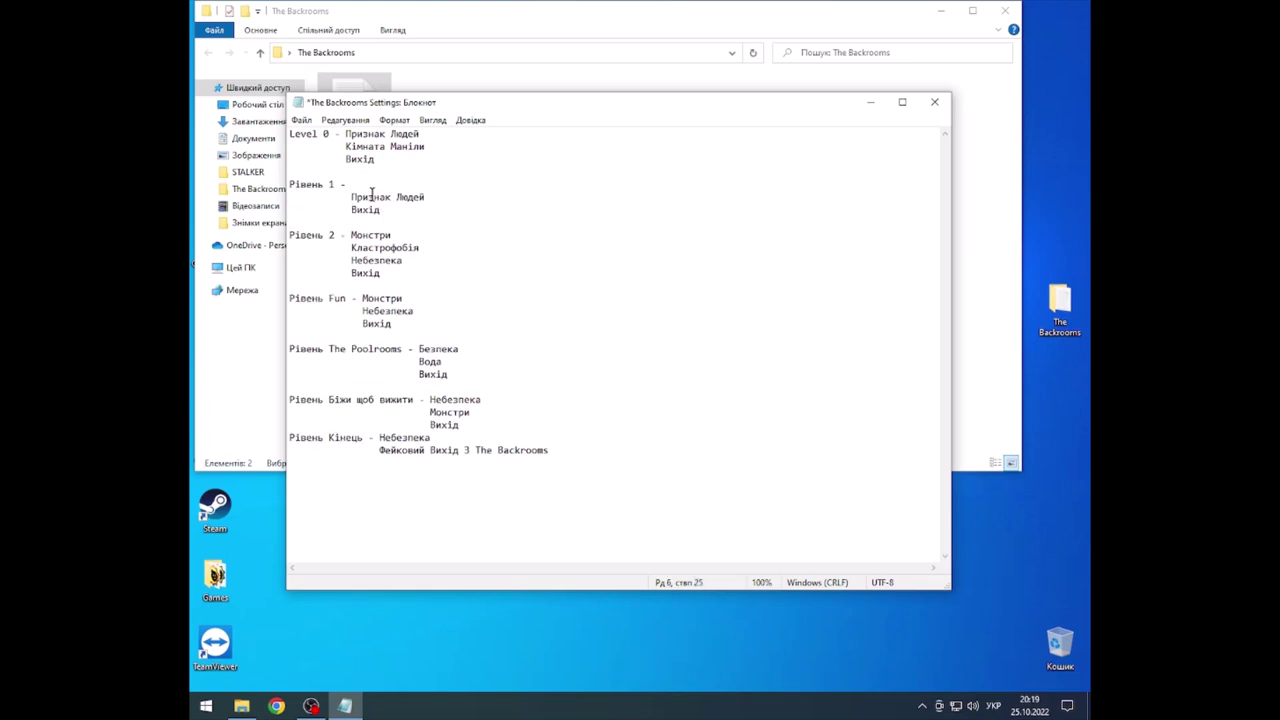
Step: Pull "Признак Людей" up so it directly follows the dash on the Рівень 1 line
{"action": "left_click", "coordinate": [351, 198]}
{"action": "key", "text": "BackSpace"}
{"action": "key", "text": "BackSpace"}
{"action": "key", "text": "BackSpace"}
{"action": "key", "text": "BackSpace"}
{"action": "key", "text": "BackSpace"}
{"action": "key", "text": "BackSpace"}
{"action": "key", "text": "BackSpace"}
{"action": "key", "text": "BackSpace"}
{"action": "key", "text": "BackSpace"}
{"action": "key", "text": "BackSpace"}
{"action": "key", "text": "BackSpace"}
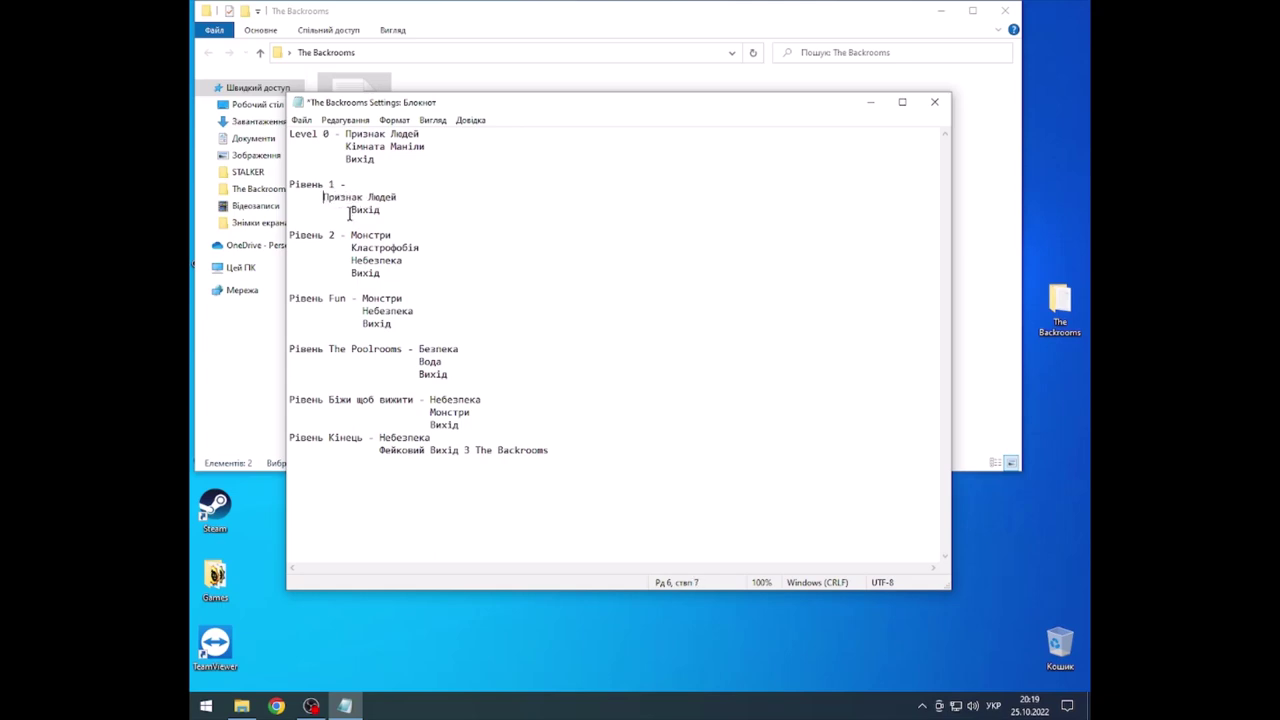
{"action": "key", "text": "BackSpace"}
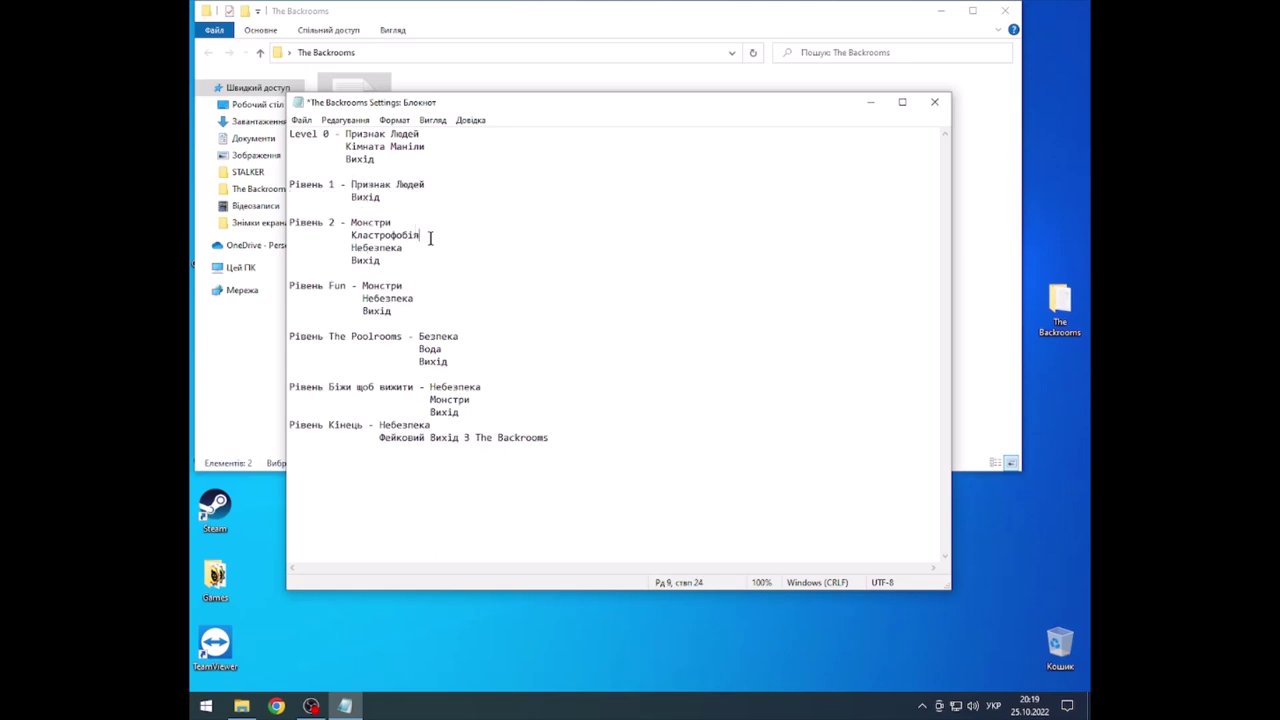
Step: Delete the "Монстри", "Кластрофобія" and "Небезпека" entries from Рівень 2
{"action": "left_click", "coordinate": [409, 228]}
{"action": "key", "text": "BackSpace"}
{"action": "key", "text": "BackSpace"}
{"action": "key", "text": "BackSpace"}
{"action": "key", "text": "BackSpace"}
{"action": "key", "text": "BackSpace"}
{"action": "left_click", "coordinate": [436, 254]}
{"action": "key", "text": "BackSpace"}
{"action": "type", "text": "д"}
{"action": "left_click", "coordinate": [443, 238]}
{"action": "key", "text": "BackSpace"}
{"action": "key", "text": "BackSpace"}
{"action": "key", "text": "BackSpace"}
{"action": "key", "text": "BackSpace"}
{"action": "key", "text": "BackSpace"}
{"action": "key", "text": "BackSpace"}
{"action": "key", "text": "BackSpace"}
{"action": "key", "text": "BackSpace"}
{"action": "key", "text": "BackSpace"}
{"action": "key", "text": "BackSpace"}
{"action": "key", "text": "BackSpace"}
{"action": "key", "text": "BackSpace"}
{"action": "left_click", "coordinate": [395, 222]}
{"action": "key", "text": "BackSpace"}
{"action": "key", "text": "BackSpace"}
{"action": "left_click", "coordinate": [426, 252]}
{"action": "key", "text": "BackSpace"}
{"action": "key", "text": "BackSpace"}
{"action": "key", "text": "BackSpace"}
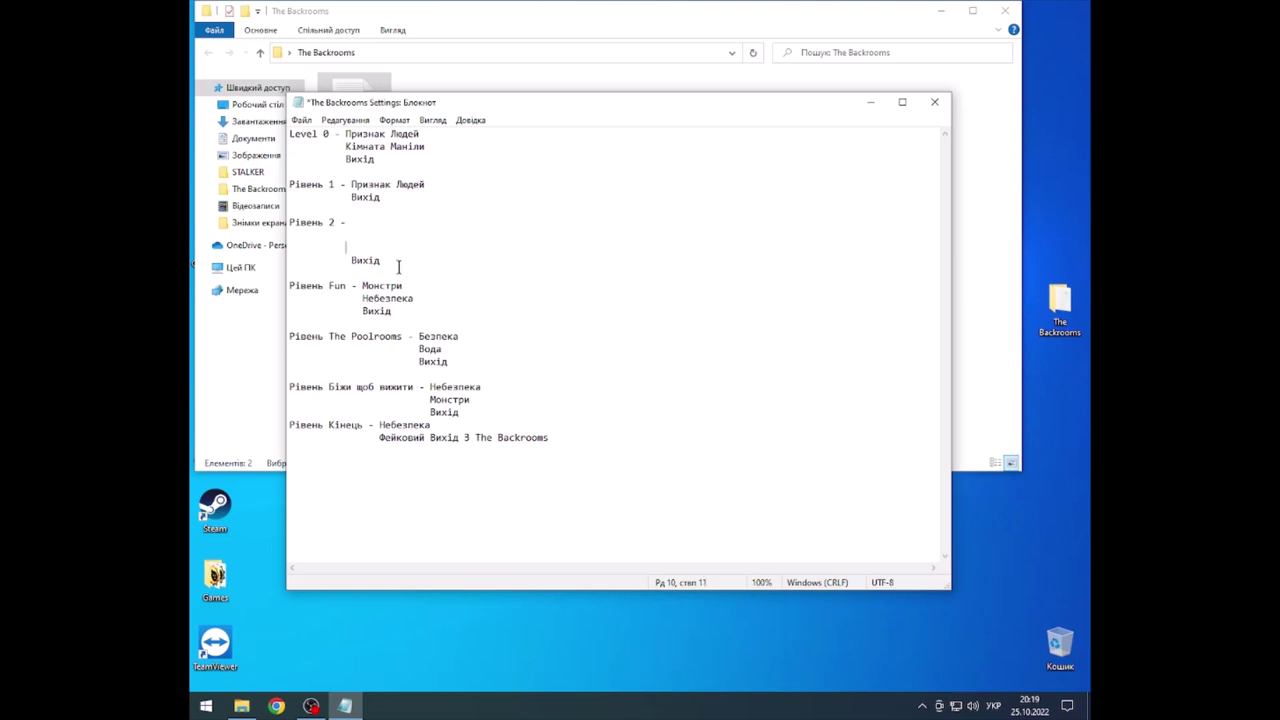
Step: Remove the empty lines between the Рівень 2 heading and its "Вихід" entry
{"action": "key", "text": "BackSpace"}
{"action": "key", "text": "BackSpace"}
{"action": "key", "text": "BackSpace"}
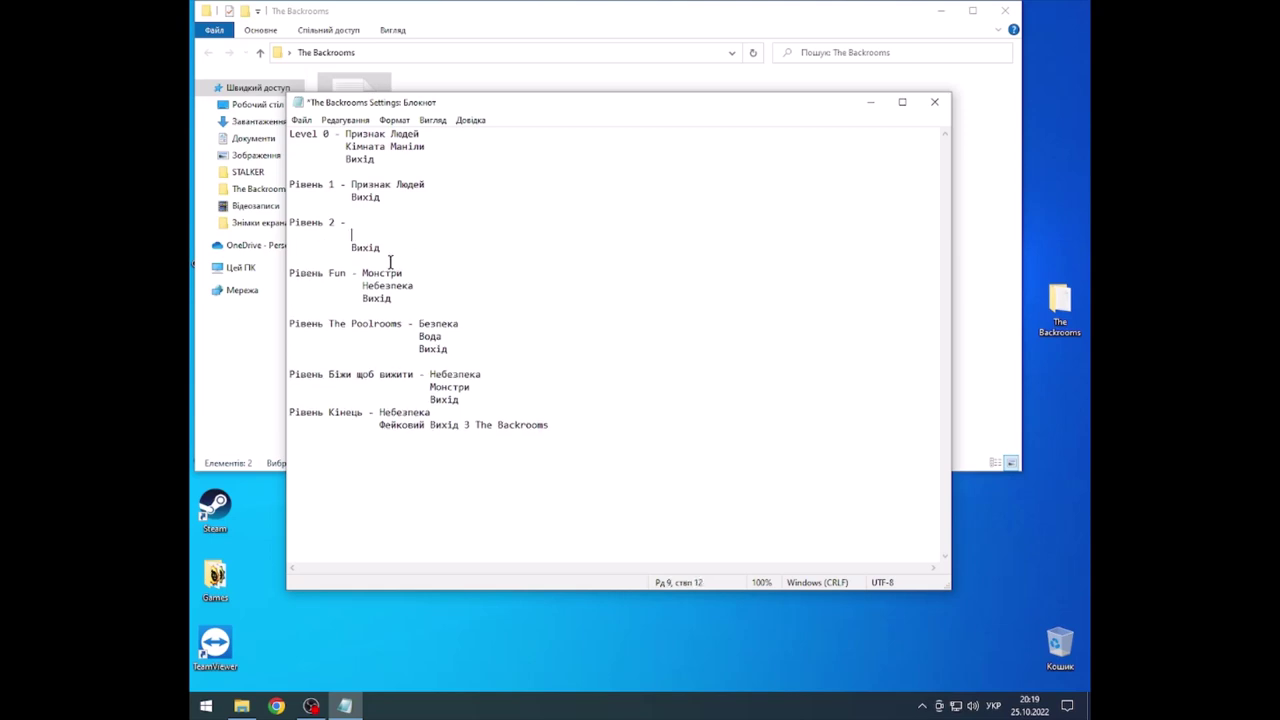
{"action": "key", "text": "BackSpace"}
{"action": "key", "text": "BackSpace"}
{"action": "key", "text": "BackSpace"}
{"action": "key", "text": "BackSpace"}
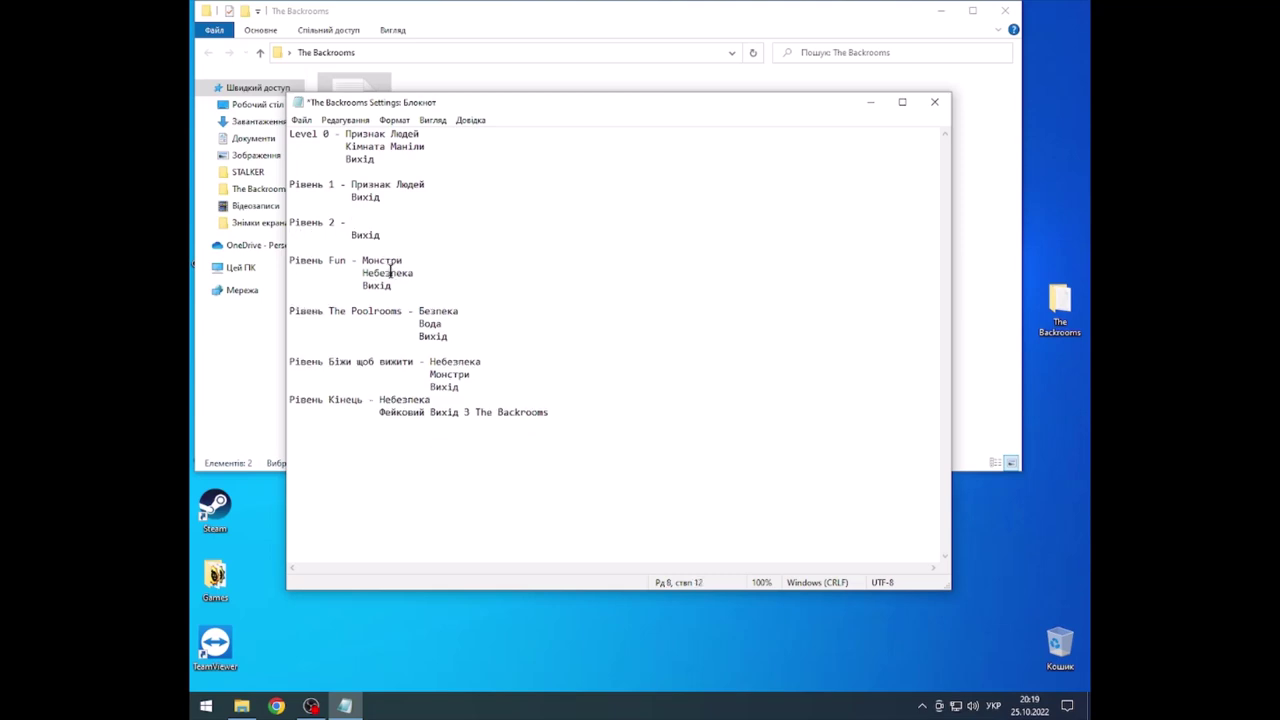
Step: Pull "Вихід" up onto the heading line and tidy the spacing so it reads "Рівень 2 - Вихід"
{"action": "left_click", "coordinate": [304, 235]}
{"action": "key", "text": "Delete"}
{"action": "key", "text": "BackSpace"}
{"action": "key", "text": "BackSpace"}
{"action": "key", "text": "BackSpace"}
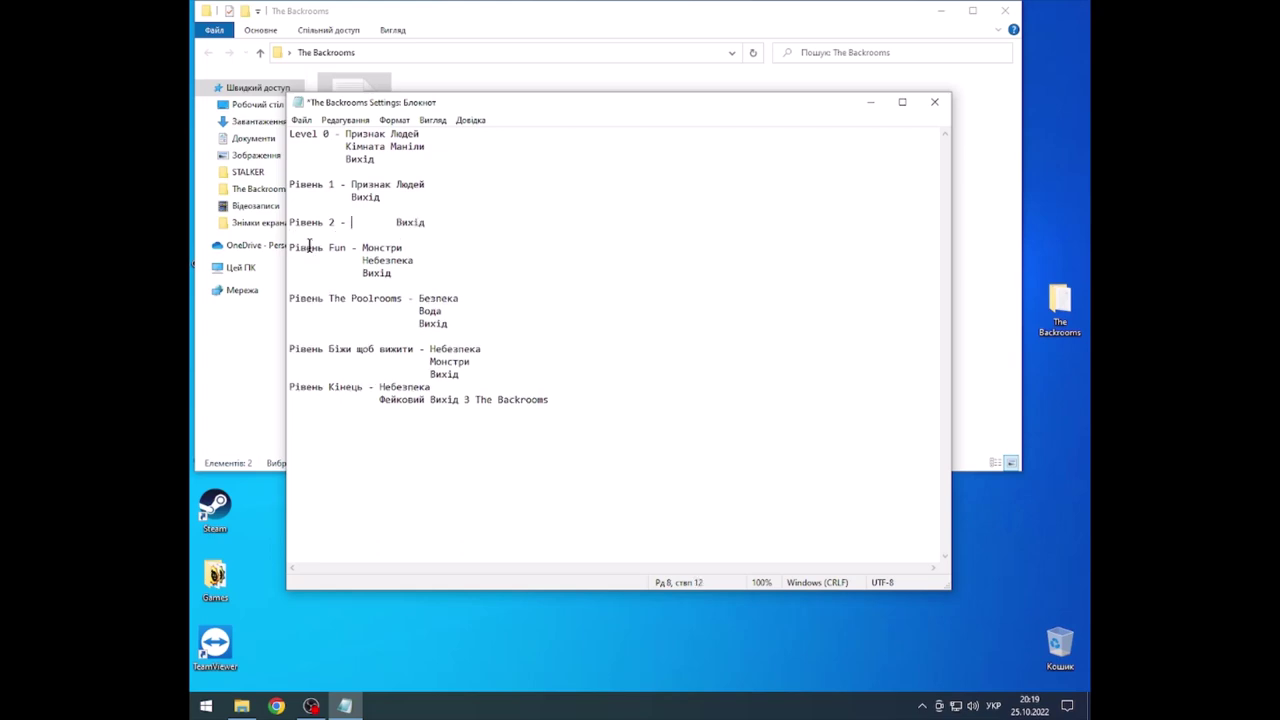
{"action": "key", "text": "BackSpace"}
{"action": "key", "text": "BackSpace"}
{"action": "left_click", "coordinate": [386, 226]}
{"action": "key", "text": "BackSpace"}
{"action": "key", "text": "BackSpace"}
{"action": "key", "text": "BackSpace"}
{"action": "key", "text": "BackSpace"}
{"action": "key", "text": "BackSpace"}
{"action": "key", "text": "BackSpace"}
{"action": "key", "text": "BackSpace"}
{"action": "key", "text": "BackSpace"}
{"action": "key", "text": "BackSpace"}
{"action": "type", "text": "-"}
Step: Delete the "Небезпека" entry from Рівень Fun
{"action": "left_click", "coordinate": [430, 262]}
{"action": "key", "text": "BackSpace"}
{"action": "key", "text": "BackSpace"}
{"action": "key", "text": "BackSpace"}
{"action": "key", "text": "BackSpace"}
{"action": "key", "text": "BackSpace"}
{"action": "key", "text": "BackSpace"}
{"action": "key", "text": "BackSpace"}
{"action": "key", "text": "BackSpace"}
{"action": "key", "text": "BackSpace"}
Step: Delete "Монстри" from the Рівень Fun heading line and remove the empty line above its "Вихід" entry
{"action": "left_click", "coordinate": [422, 252]}
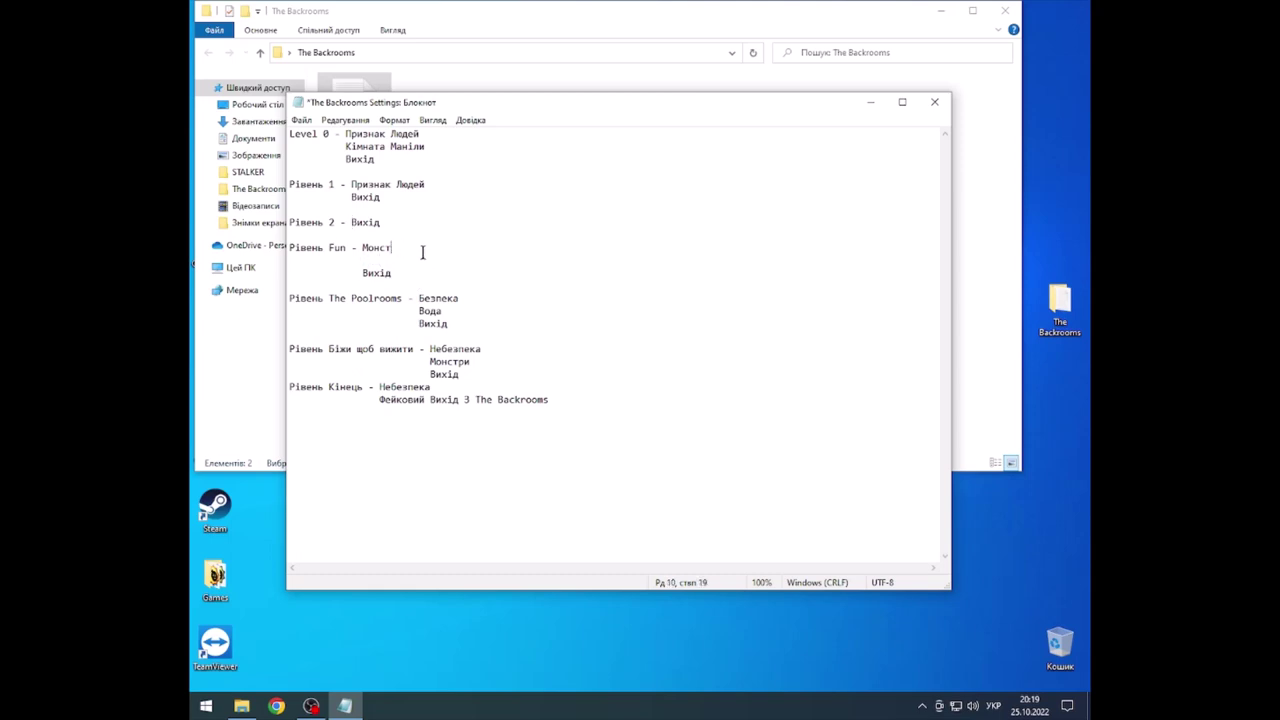
{"action": "key", "text": "BackSpace"}
{"action": "key", "text": "BackSpace"}
{"action": "key", "text": "BackSpace"}
{"action": "key", "text": "BackSpace"}
{"action": "key", "text": "BackSpace"}
{"action": "key", "text": "BackSpace"}
{"action": "key", "text": "BackSpace"}
{"action": "key", "text": "BackSpace"}
{"action": "key", "text": "BackSpace"}
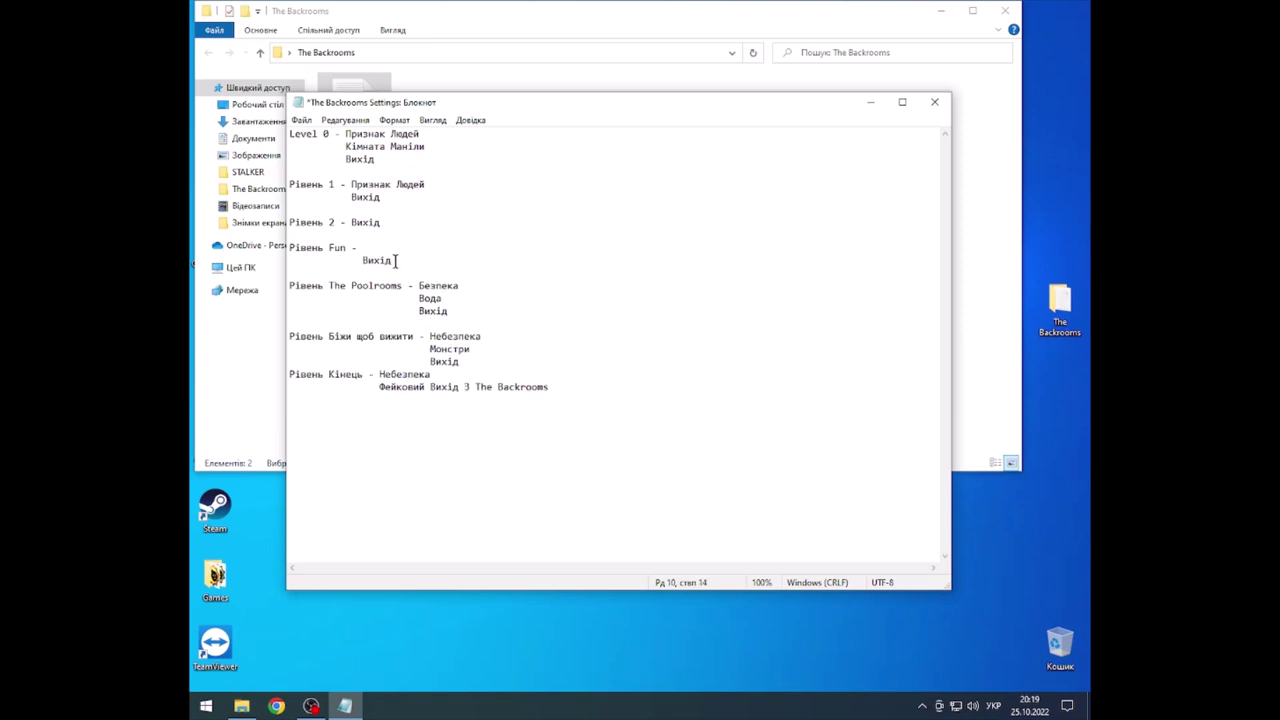
Step: Pull "Вихід" up onto the heading line so it reads "Рівень Fun - Вихід"
{"action": "left_click", "coordinate": [362, 260]}
{"action": "key", "text": "BackSpace"}
{"action": "key", "text": "BackSpace"}
{"action": "key", "text": "BackSpace"}
{"action": "key", "text": "BackSpace"}
{"action": "key", "text": "BackSpace"}
{"action": "key", "text": "BackSpace"}
{"action": "key", "text": "BackSpace"}
{"action": "key", "text": "BackSpace"}
{"action": "key", "text": "BackSpace"}
{"action": "key", "text": "BackSpace"}
{"action": "key", "text": "BackSpace"}
{"action": "key", "text": "BackSpace"}
{"action": "key", "text": "BackSpace"}
{"action": "key", "text": "BackSpace"}
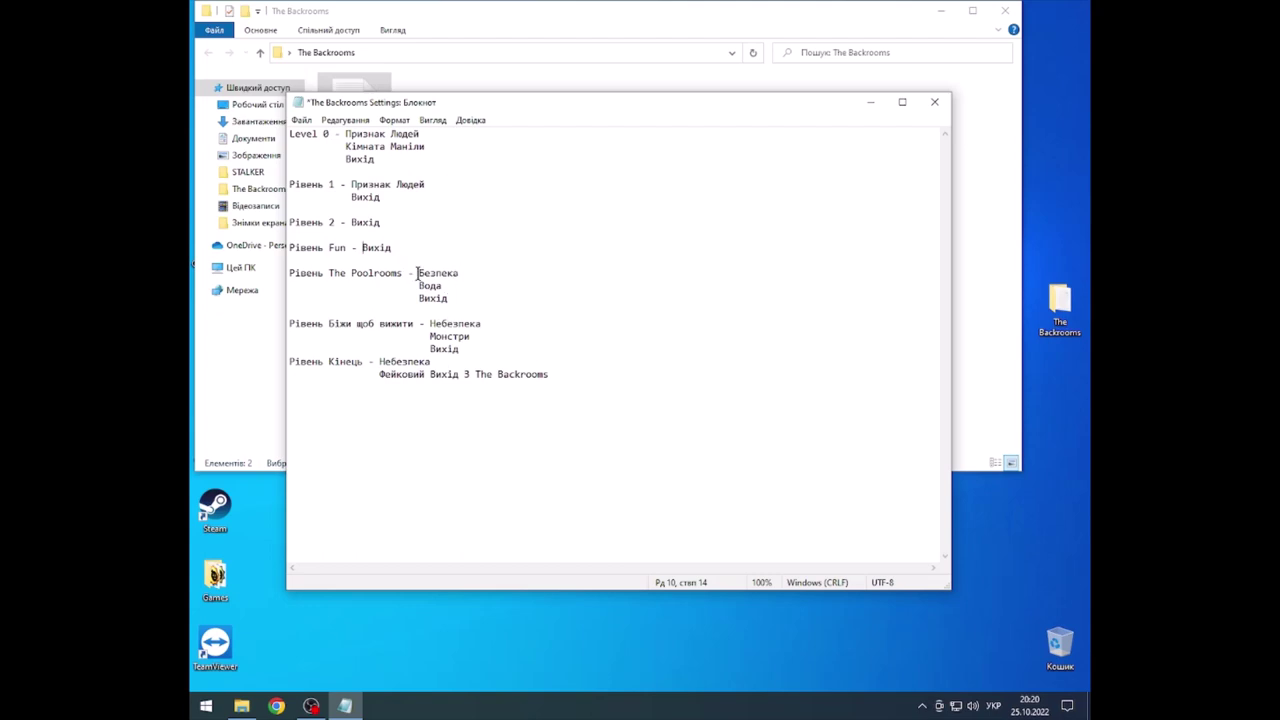
{"action": "left_click_drag", "start_coordinate": [417, 272], "coordinate": [463, 268]}
{"action": "left_click", "coordinate": [351, 224]}
{"action": "left_click", "coordinate": [346, 232]}
{"action": "left_click", "coordinate": [350, 222]}
{"action": "left_click", "coordinate": [379, 232]}
{"action": "left_click_drag", "start_coordinate": [419, 272], "coordinate": [470, 273]}
{"action": "left_click", "coordinate": [370, 235]}
{"action": "left_click", "coordinate": [350, 224]}
{"action": "left_click", "coordinate": [385, 224]}
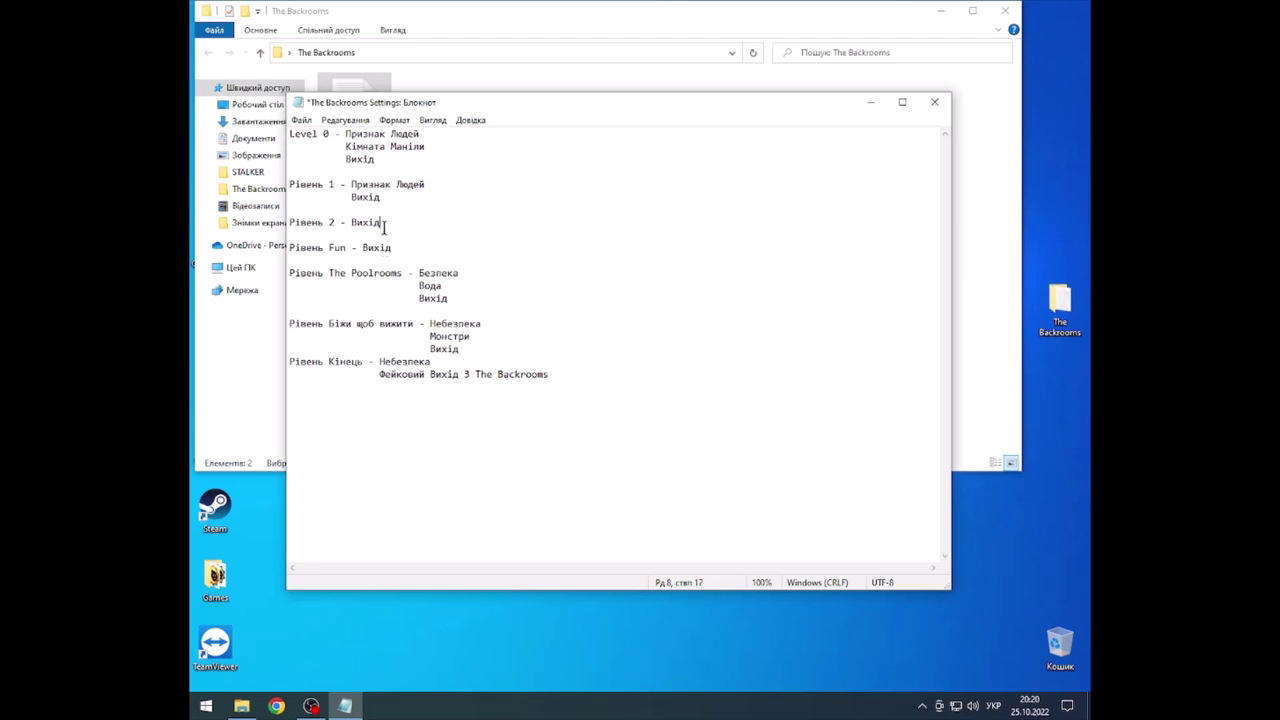
{"action": "left_click", "coordinate": [366, 236]}
Step: Delete "Небезпека" from the Рівень Біжи щоб вижити heading line
{"action": "left_click", "coordinate": [490, 324]}
{"action": "key", "text": "BackSpace"}
{"action": "key", "text": "BackSpace"}
{"action": "key", "text": "BackSpace"}
{"action": "key", "text": "BackSpace"}
{"action": "key", "text": "BackSpace"}
{"action": "key", "text": "BackSpace"}
{"action": "key", "text": "BackSpace"}
{"action": "key", "text": "BackSpace"}
Step: Delete the "Монстри" entry of Рівень Біжи щоб вижити together with its emptied line
{"action": "left_click", "coordinate": [486, 340]}
{"action": "key", "text": "BackSpace"}
{"action": "key", "text": "BackSpace"}
{"action": "key", "text": "BackSpace"}
{"action": "key", "text": "BackSpace"}
{"action": "key", "text": "BackSpace"}
{"action": "key", "text": "BackSpace"}
{"action": "key", "text": "BackSpace"}
{"action": "key", "text": "BackSpace"}
{"action": "key", "text": "BackSpace"}
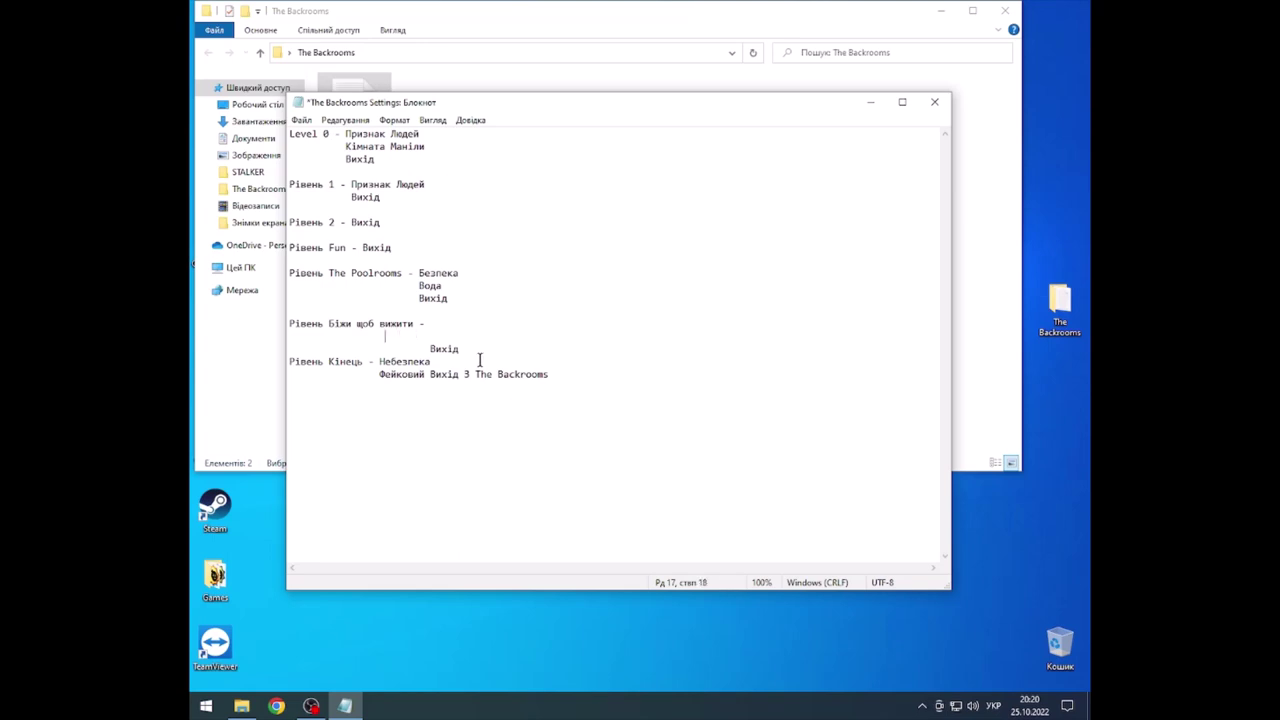
{"action": "key", "text": "BackSpace"}
{"action": "key", "text": "BackSpace"}
{"action": "key", "text": "BackSpace"}
{"action": "key", "text": "BackSpace"}
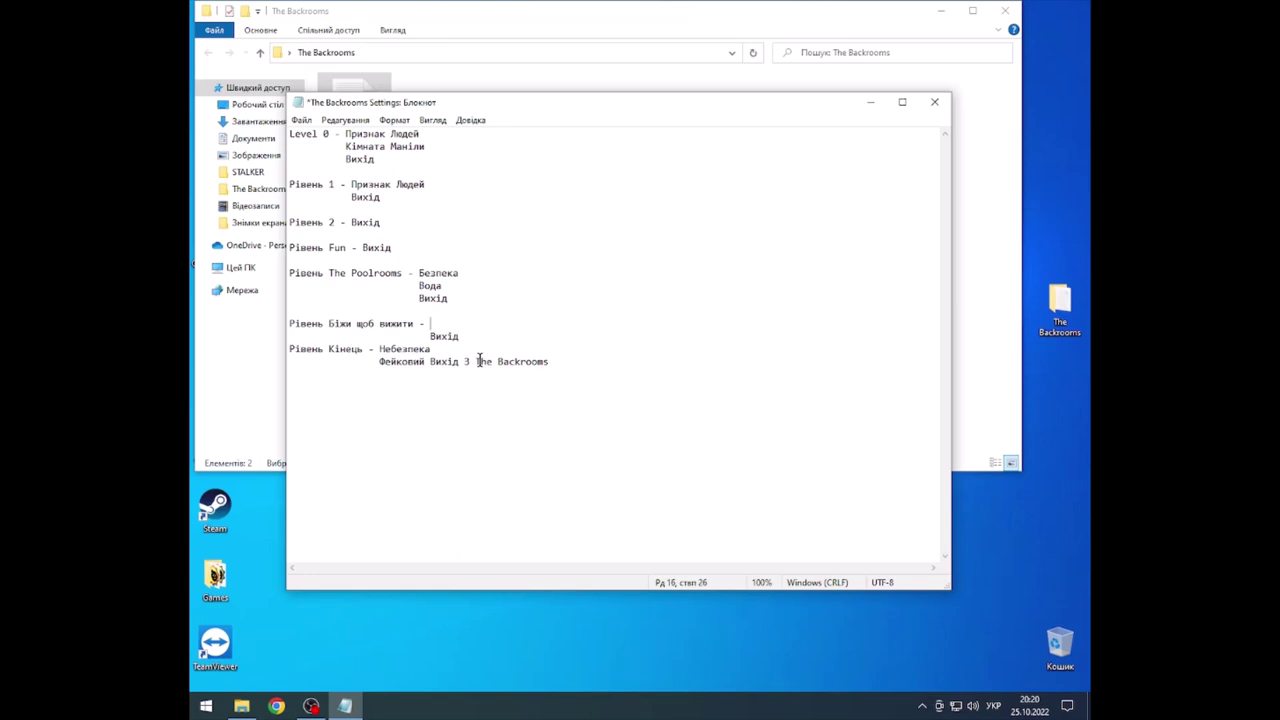
Step: Pull "Вихід" up onto the heading line so it reads "Рівень Біжи щоб вижити - Вихід"
{"action": "left_click", "coordinate": [431, 338]}
{"action": "key", "text": "BackSpace"}
{"action": "key", "text": "BackSpace"}
{"action": "key", "text": "BackSpace"}
{"action": "key", "text": "BackSpace"}
{"action": "key", "text": "BackSpace"}
{"action": "key", "text": "BackSpace"}
{"action": "key", "text": "BackSpace"}
{"action": "key", "text": "BackSpace"}
{"action": "key", "text": "BackSpace"}
{"action": "key", "text": "BackSpace"}
{"action": "key", "text": "BackSpace"}
{"action": "key", "text": "BackSpace"}
{"action": "key", "text": "BackSpace"}
{"action": "key", "text": "BackSpace"}
{"action": "key", "text": "BackSpace"}
{"action": "key", "text": "BackSpace"}
{"action": "key", "text": "BackSpace"}
{"action": "key", "text": "BackSpace"}
{"action": "key", "text": "BackSpace"}
{"action": "key", "text": "BackSpace"}
{"action": "key", "text": "BackSpace"}
{"action": "key", "text": "BackSpace"}
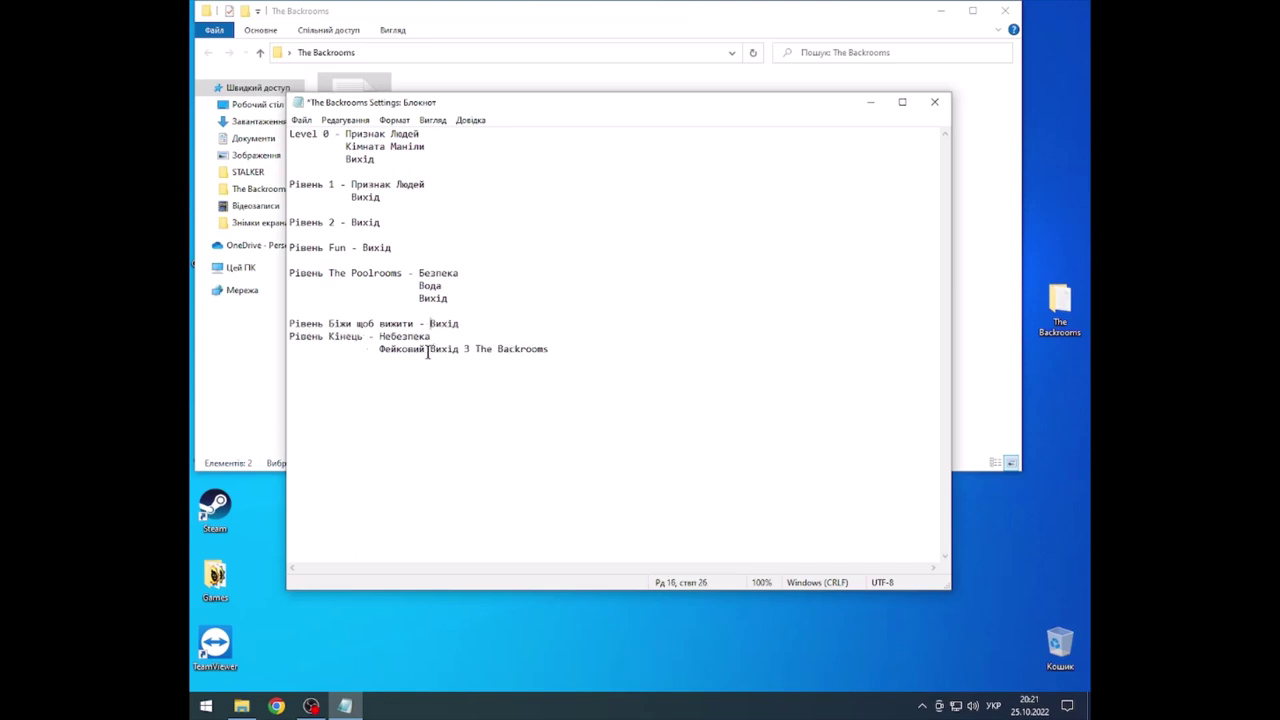
Step: Delete "Небезпека" and the word "Фейковий" from the Рівень Кінець entries
{"action": "key", "text": "BackSpace"}
{"action": "key", "text": "BackSpace"}
{"action": "key", "text": "BackSpace"}
{"action": "key", "text": "BackSpace"}
{"action": "key", "text": "BackSpace"}
{"action": "key", "text": "BackSpace"}
{"action": "key", "text": "BackSpace"}
{"action": "key", "text": "BackSpace"}
{"action": "key", "text": "BackSpace"}
{"action": "key", "text": "BackSpace"}
{"action": "key", "text": "BackSpace"}
{"action": "key", "text": "BackSpace"}
{"action": "key", "text": "BackSpace"}
{"action": "key", "text": "BackSpace"}
{"action": "key", "text": "BackSpace"}
{"action": "key", "text": "BackSpace"}
{"action": "key", "text": "BackSpace"}
{"action": "key", "text": "BackSpace"}
Step: Pull "Вихід З The Backrooms" up directly after the dash on the Рівень Кінець line and insert an empty line above that heading
{"action": "left_click", "coordinate": [377, 352]}
{"action": "key", "text": "BackSpace"}
{"action": "key", "text": "BackSpace"}
{"action": "key", "text": "BackSpace"}
{"action": "key", "text": "BackSpace"}
{"action": "key", "text": "BackSpace"}
{"action": "key", "text": "BackSpace"}
{"action": "key", "text": "BackSpace"}
{"action": "key", "text": "BackSpace"}
{"action": "key", "text": "BackSpace"}
{"action": "key", "text": "BackSpace"}
{"action": "key", "text": "BackSpace"}
{"action": "key", "text": "BackSpace"}
{"action": "key", "text": "BackSpace"}
{"action": "key", "text": "BackSpace"}
{"action": "key", "text": "BackSpace"}
{"action": "key", "text": "BackSpace"}
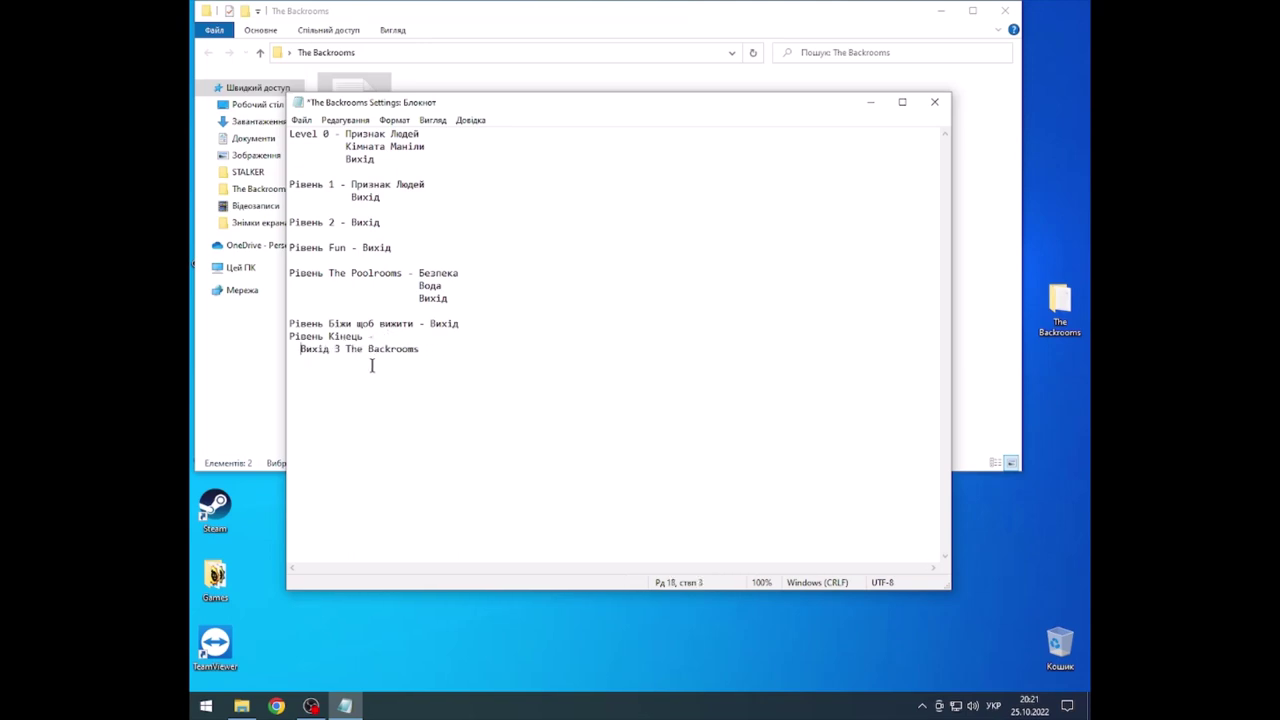
{"action": "key", "text": "BackSpace"}
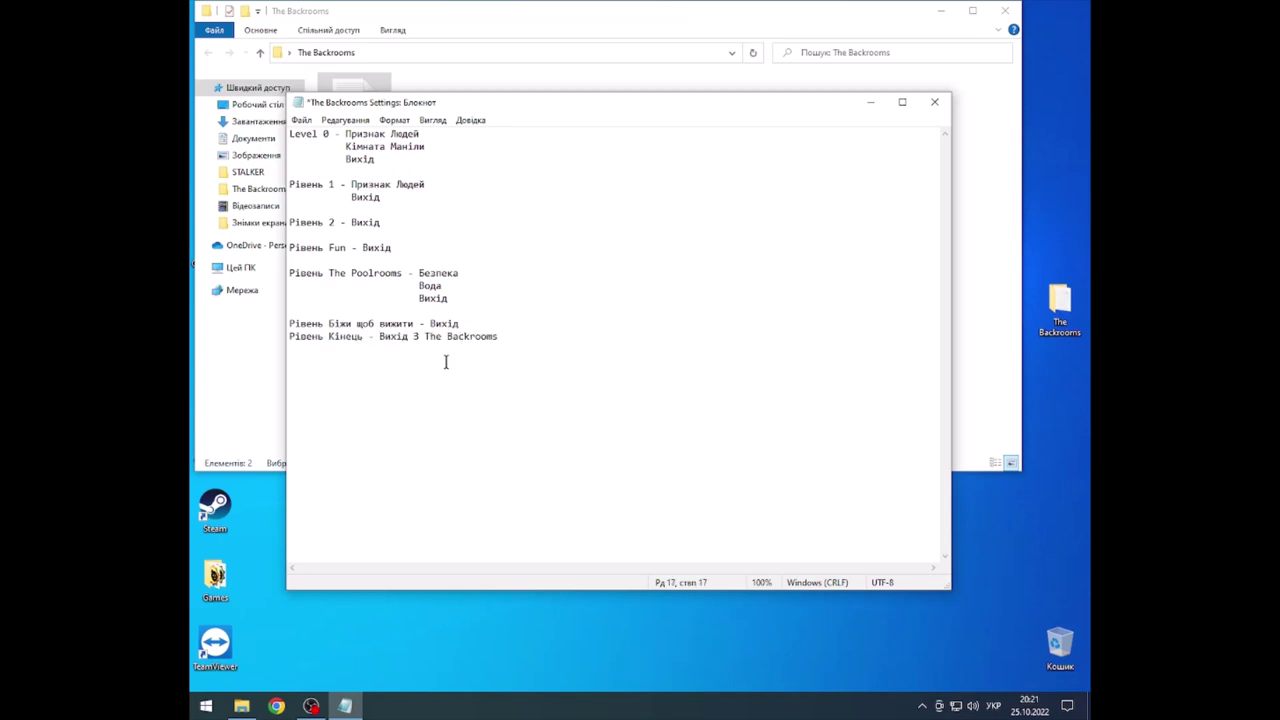
{"action": "key", "text": "Home"}
{"action": "key", "text": "Return"}
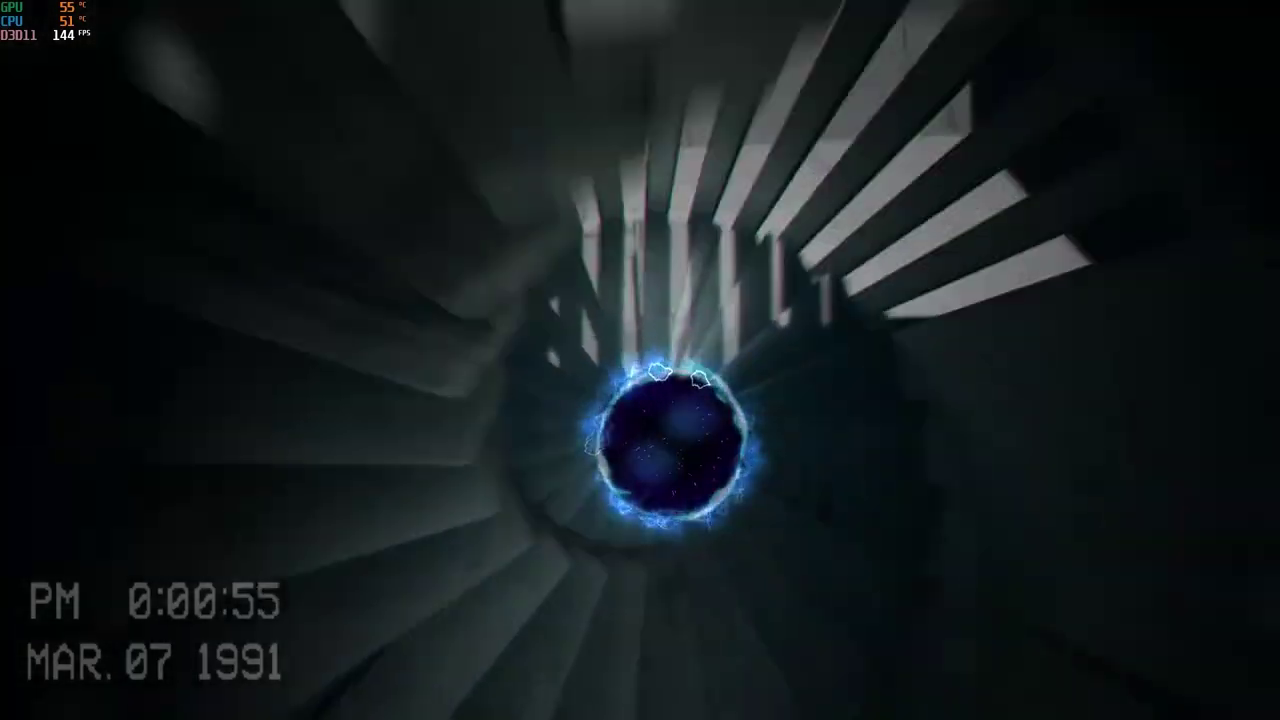